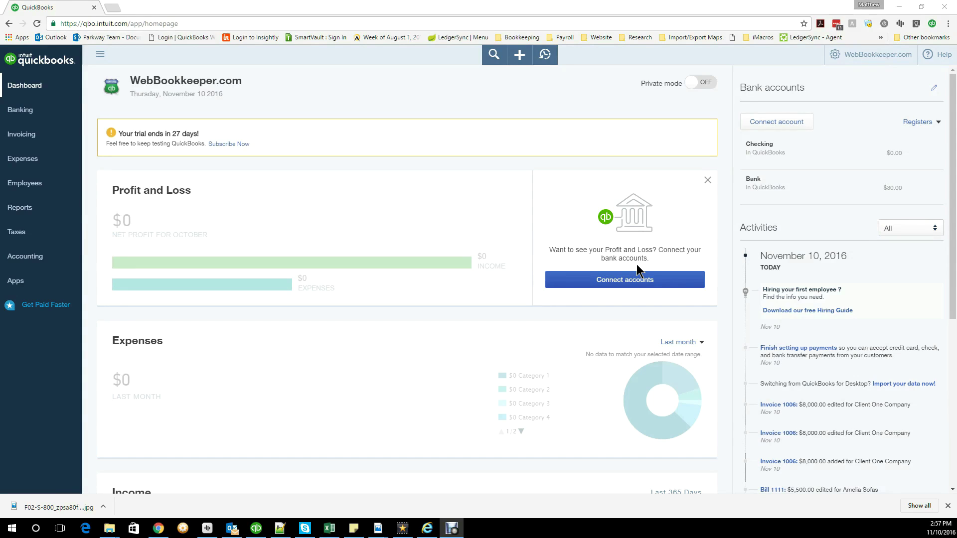
Go to Products and Services from the gear menu and scroll to the Amelia Sectional Sofa row.
left_click(839, 64)
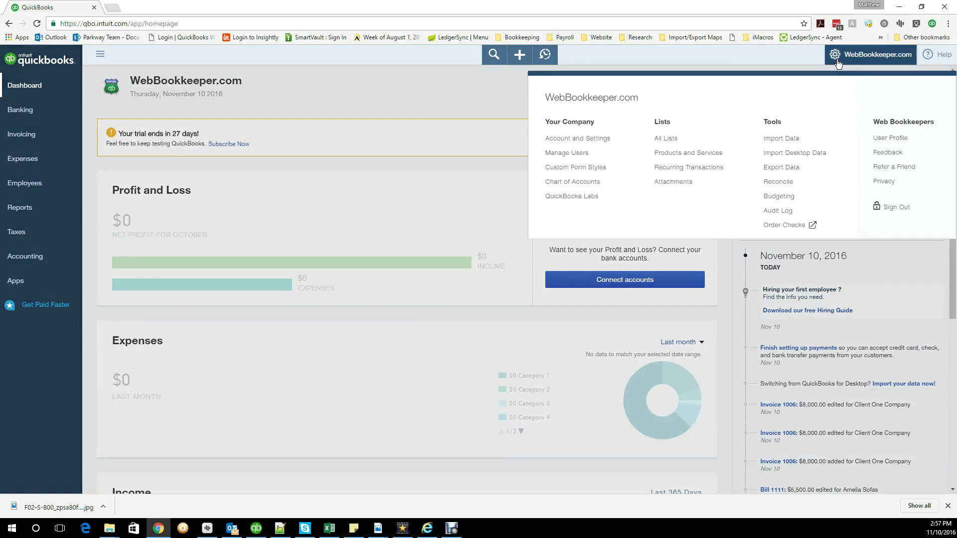
left_click(672, 158)
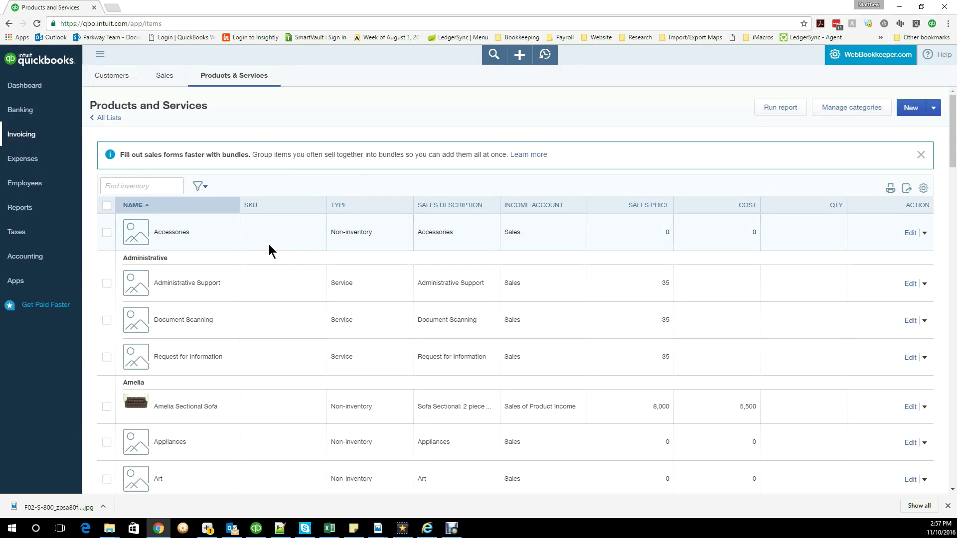
scroll(329, 357, "down", 2)
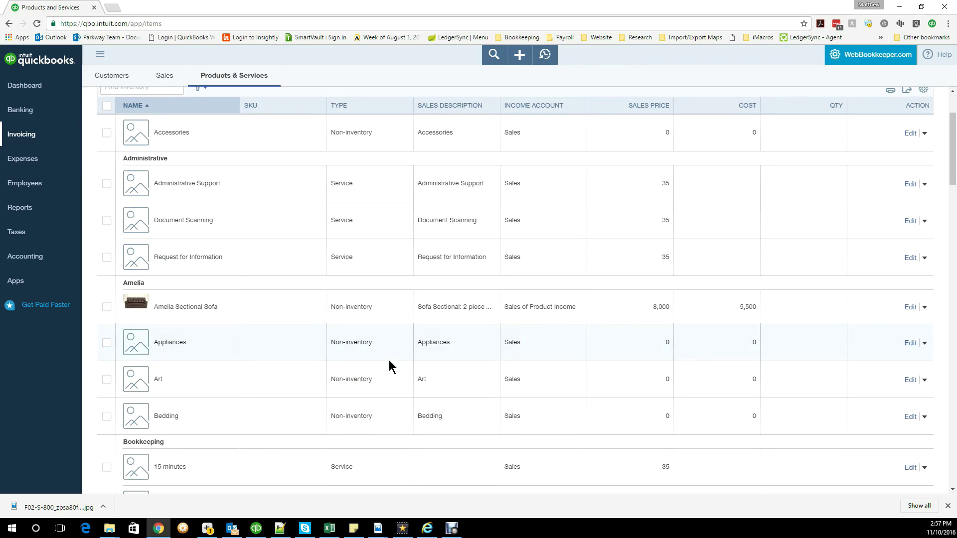
scroll(679, 317, "down", 1)
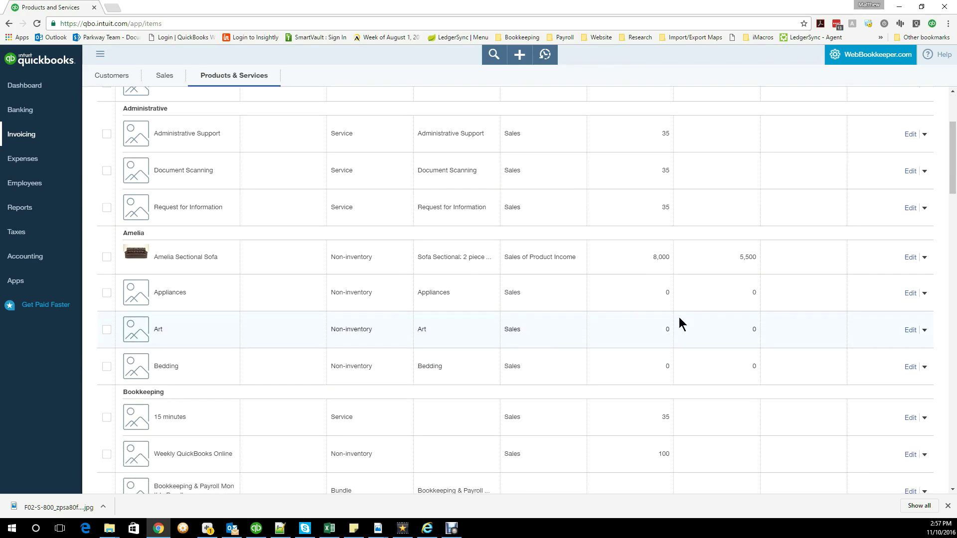
Open the Amelia Sectional Sofa item for editing, showing price 8,000 and cost 5,500.
left_click(910, 261)
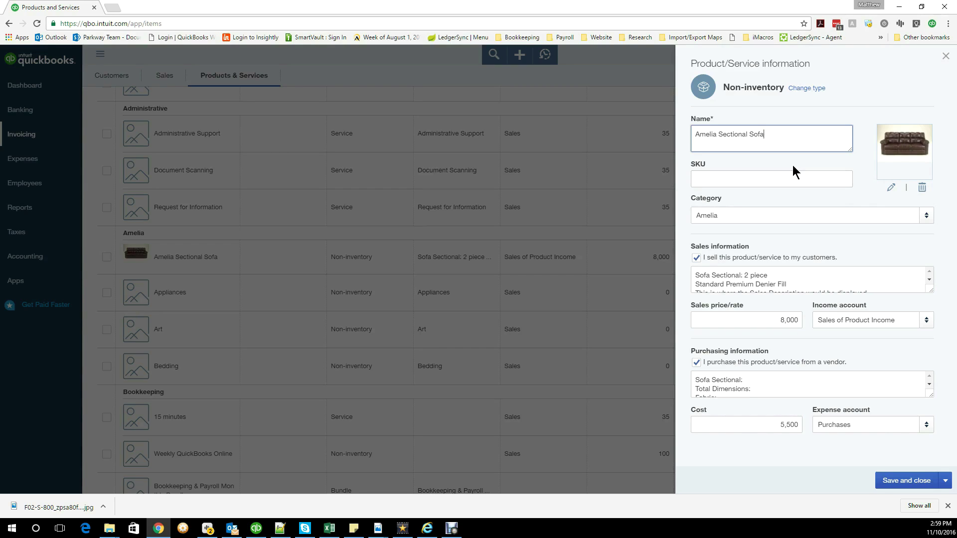
left_click_drag(765, 134, 683, 129)
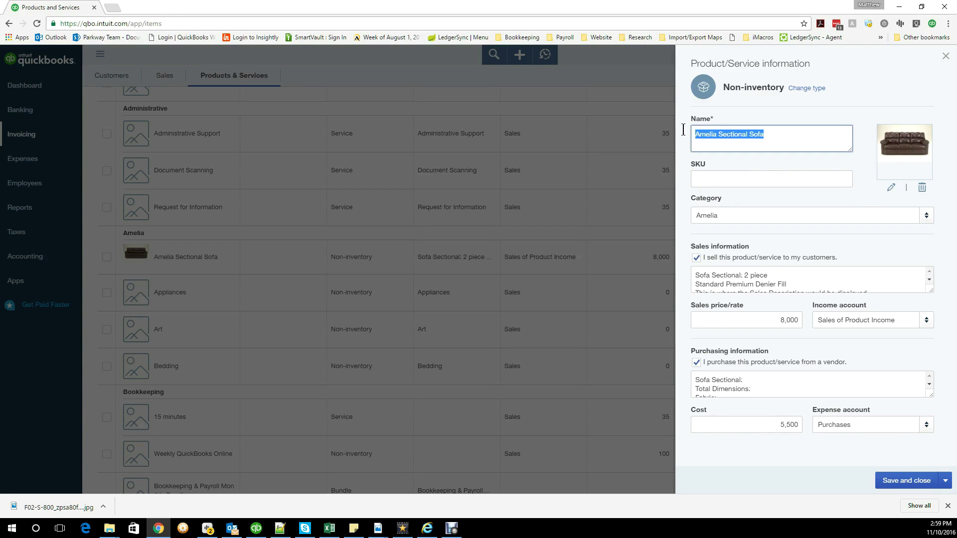
left_click(709, 181)
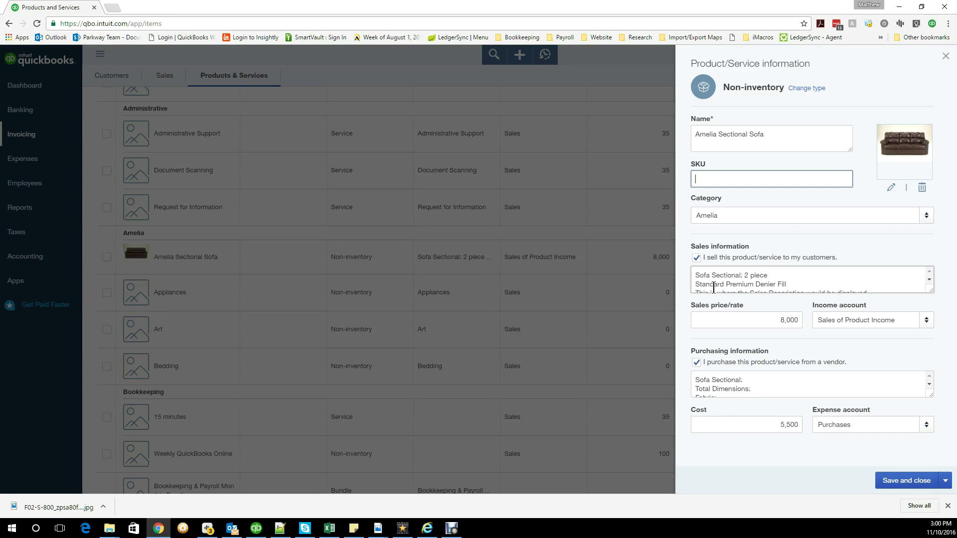
scroll(718, 274, "down", 1)
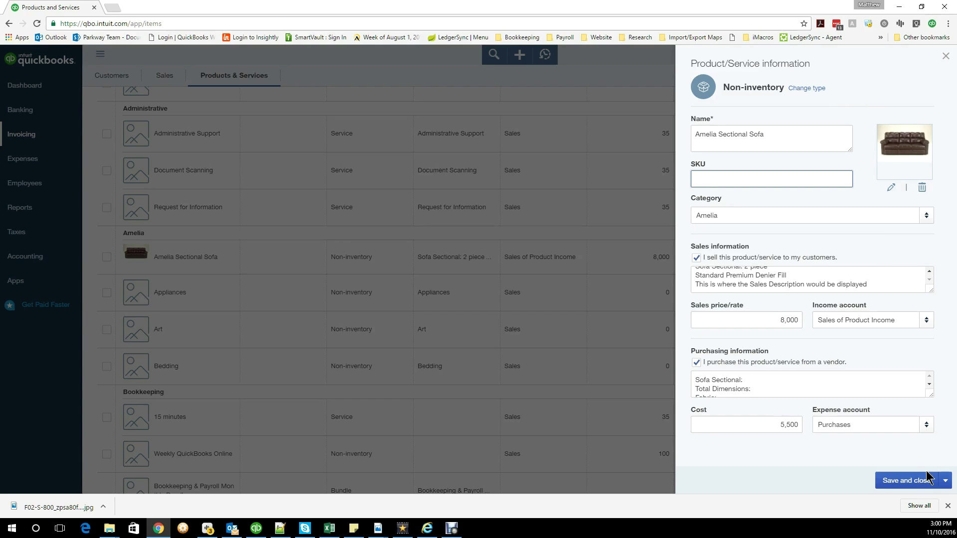
Review the sofa panel's additional save options and the item type choices.
left_click(949, 486)
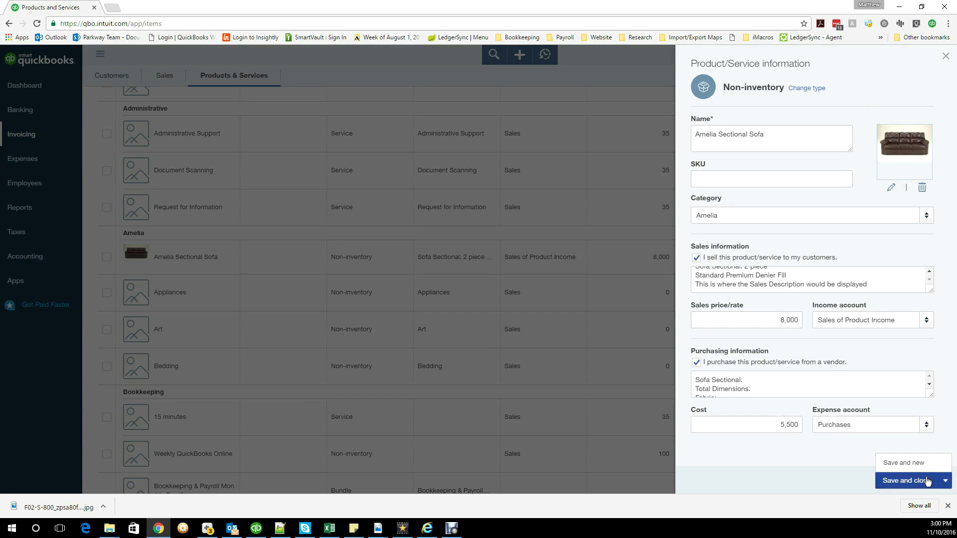
left_click(812, 89)
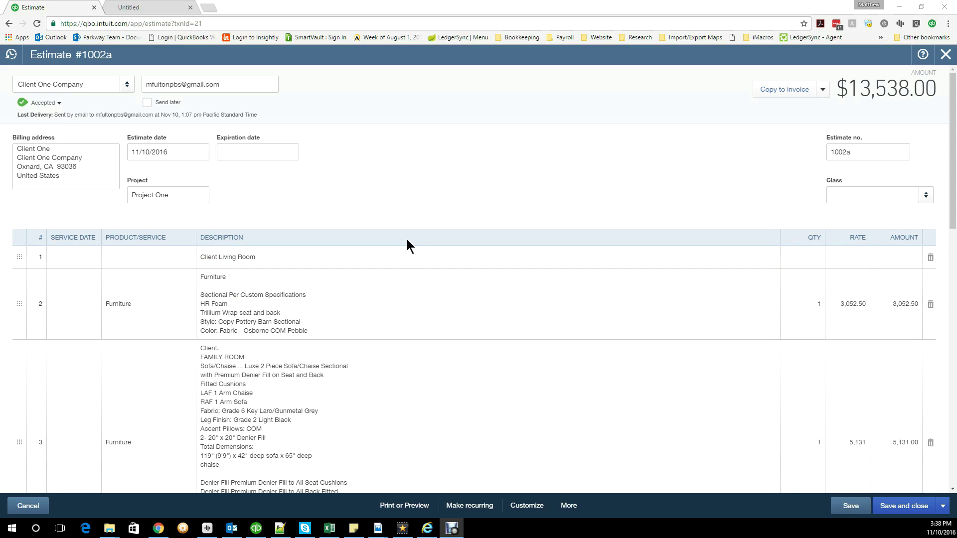
scroll(328, 210, "down", 1)
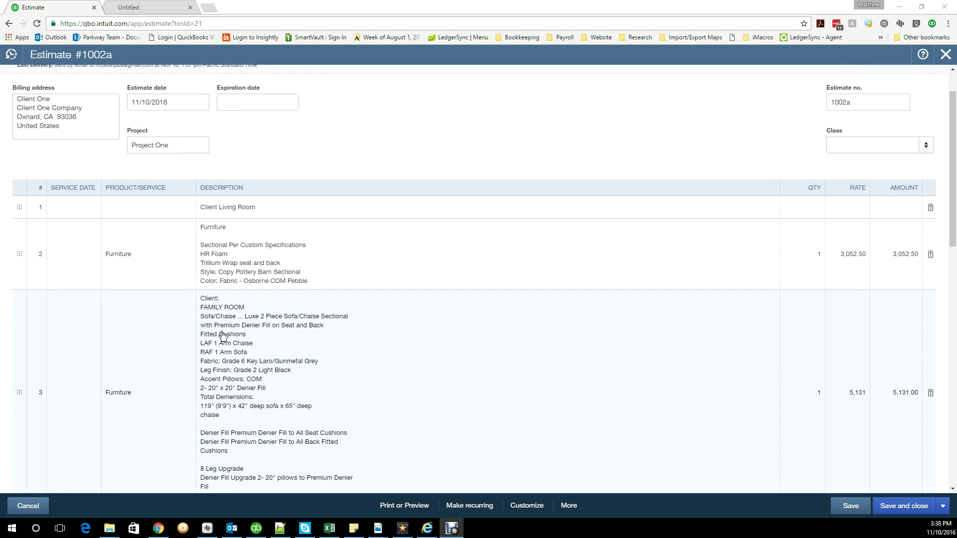
scroll(232, 309, "down", 2)
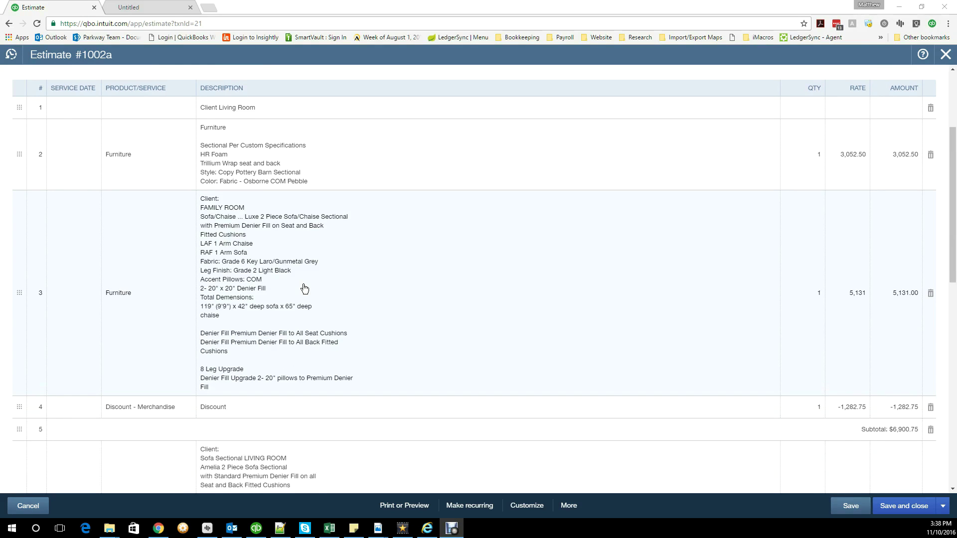
scroll(304, 288, "down", 7)
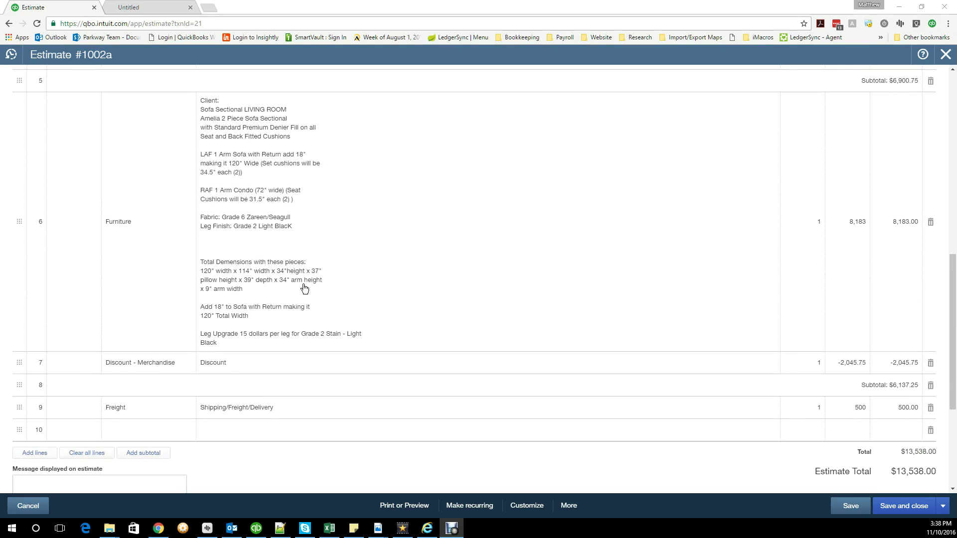
scroll(307, 262, "up", 1)
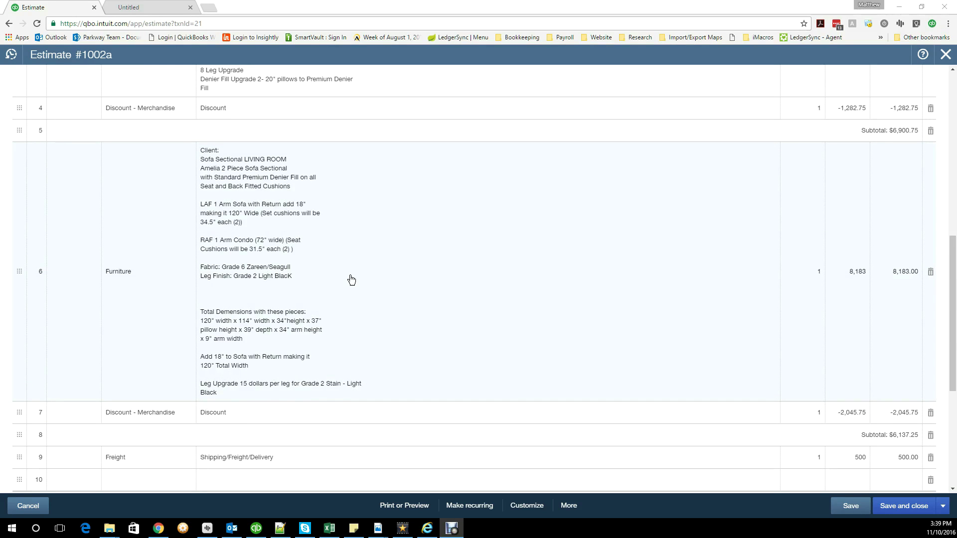
scroll(347, 264, "up", 2)
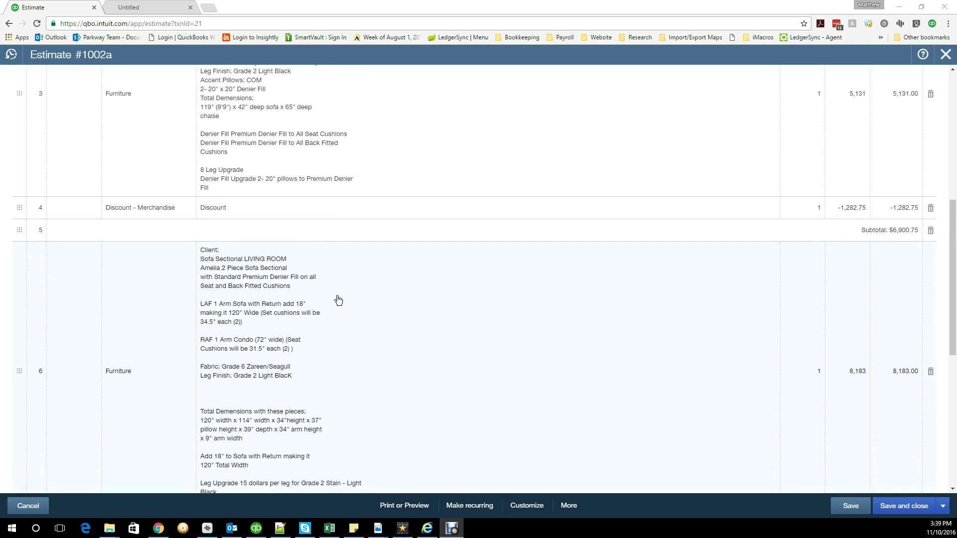
scroll(336, 298, "up", 4)
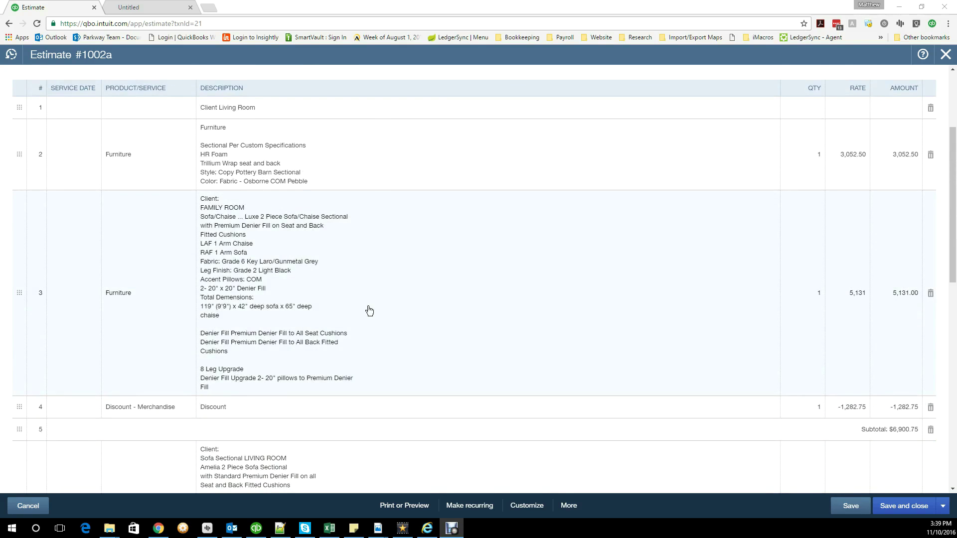
scroll(369, 315, "up", 3)
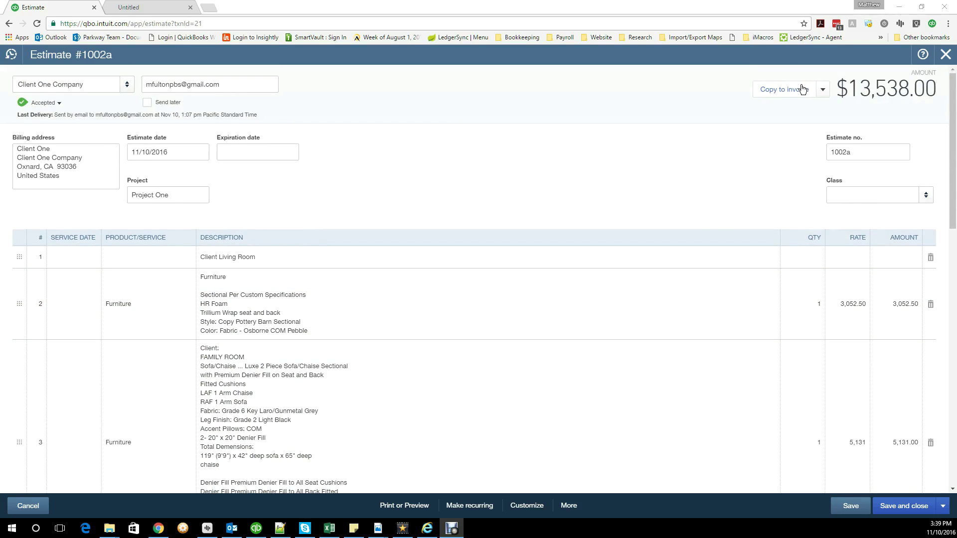
Copy estimate 1002a to a purchase order, bringing up the items-may-not-carry-over notice.
left_click(821, 93)
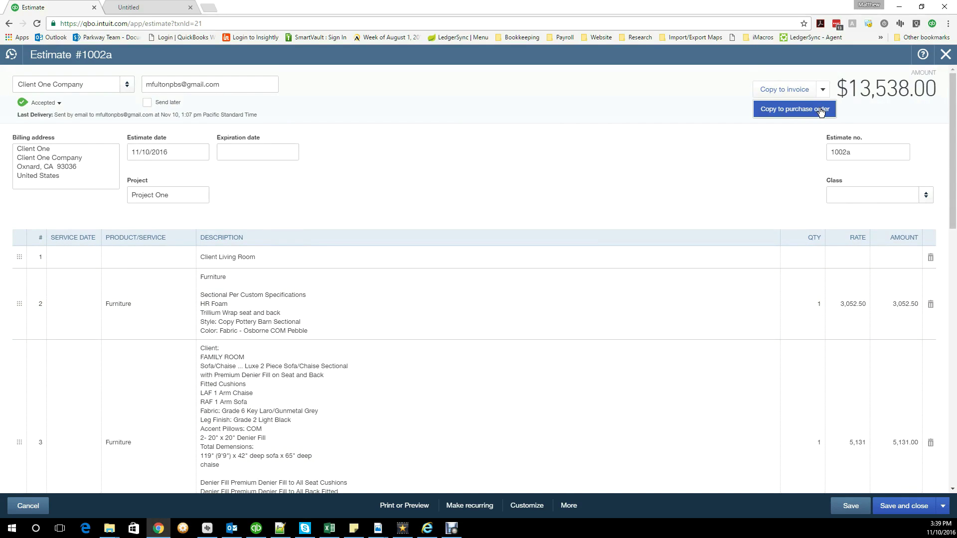
left_click(820, 110)
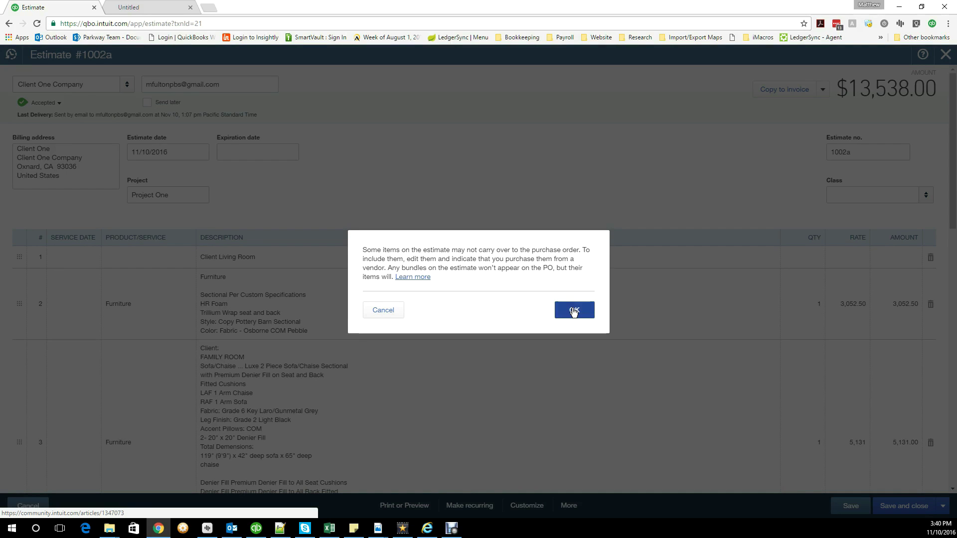
left_click(573, 310)
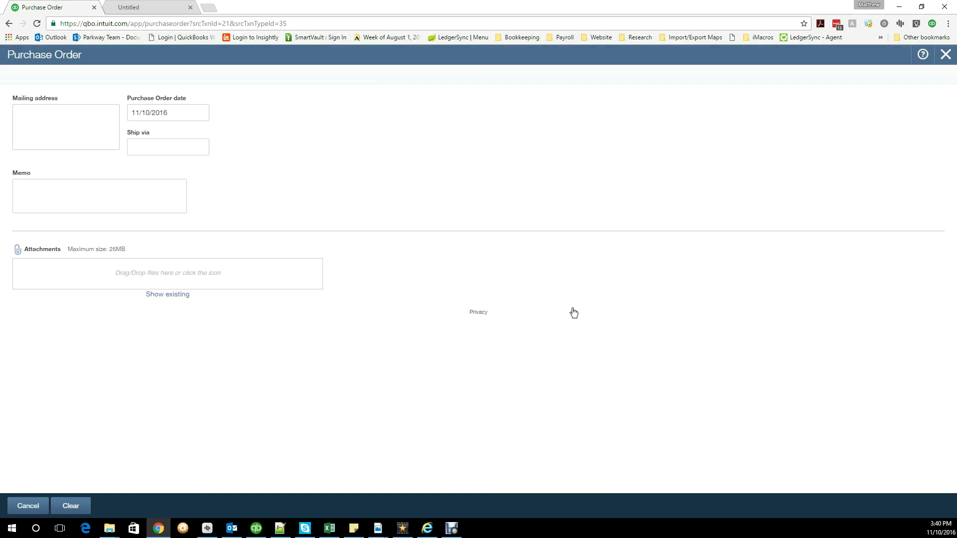
scroll(368, 322, "down", 1)
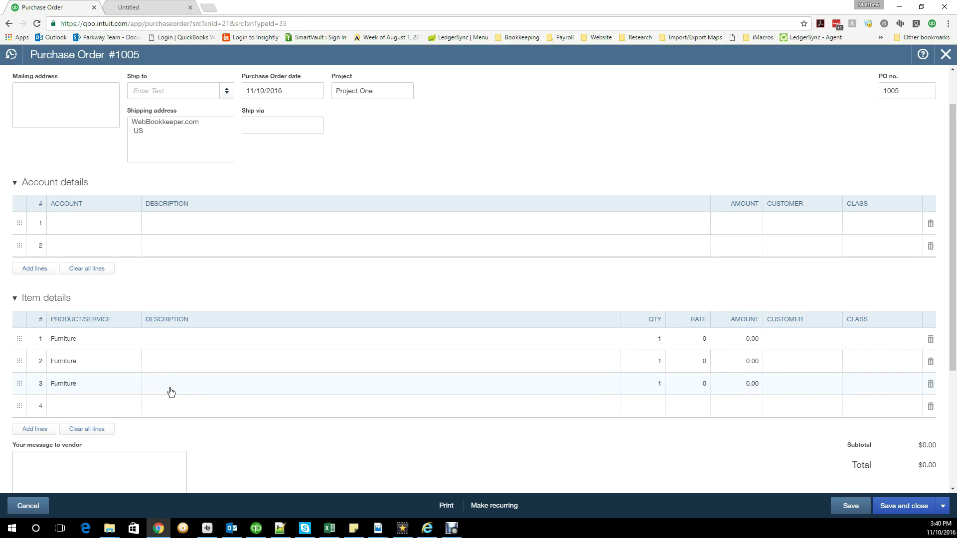
scroll(171, 392, "up", 1)
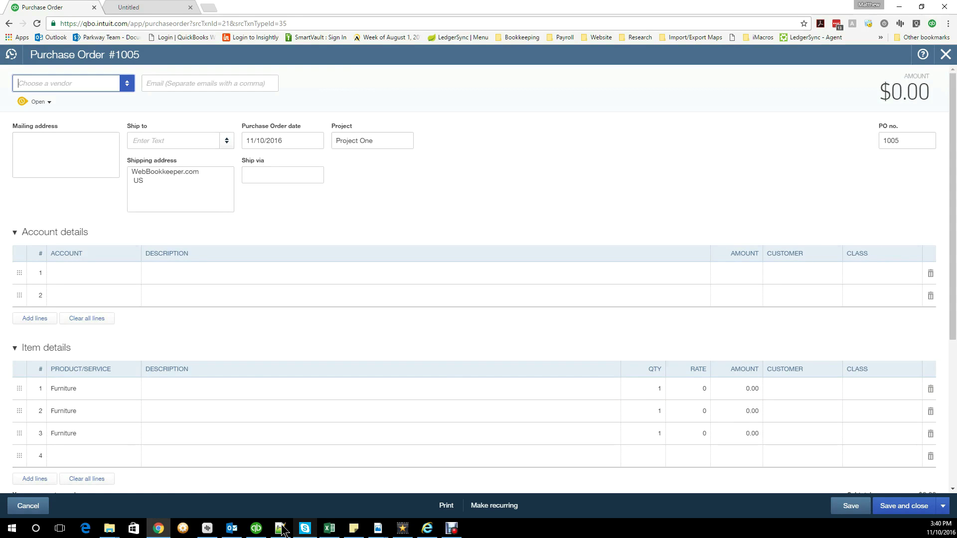
Switch to the desktop company and compare Estimate 649 with its purchase order, ending on the purchase order.
left_click(256, 528)
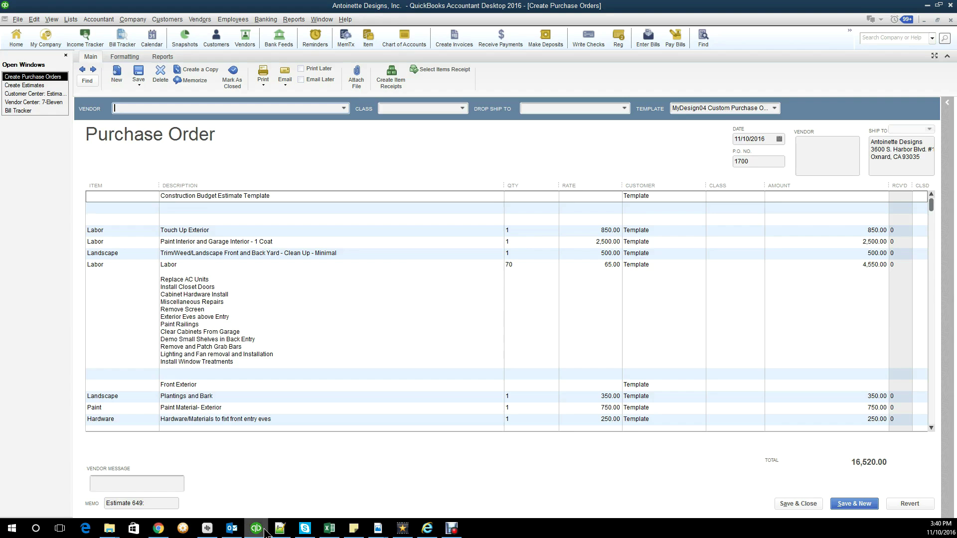
left_click(19, 87)
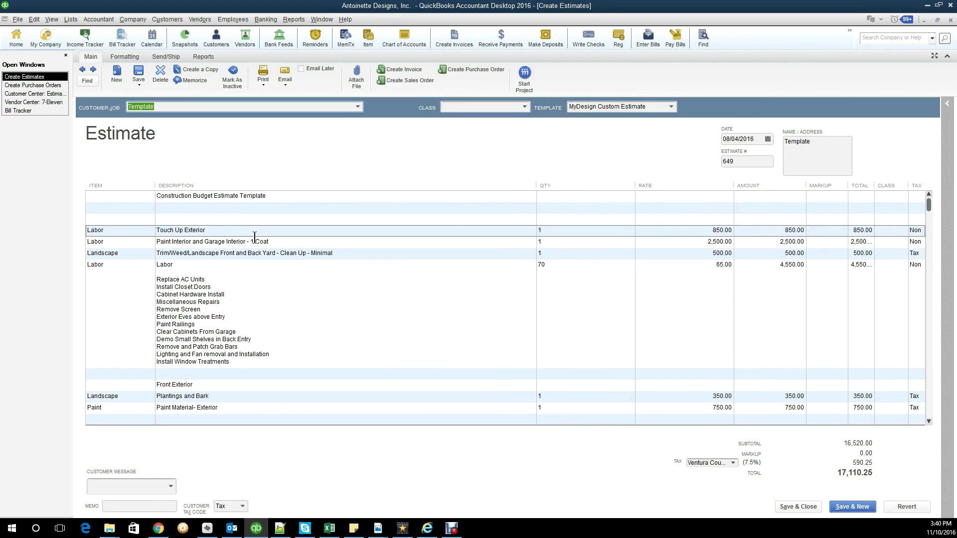
left_click(40, 88)
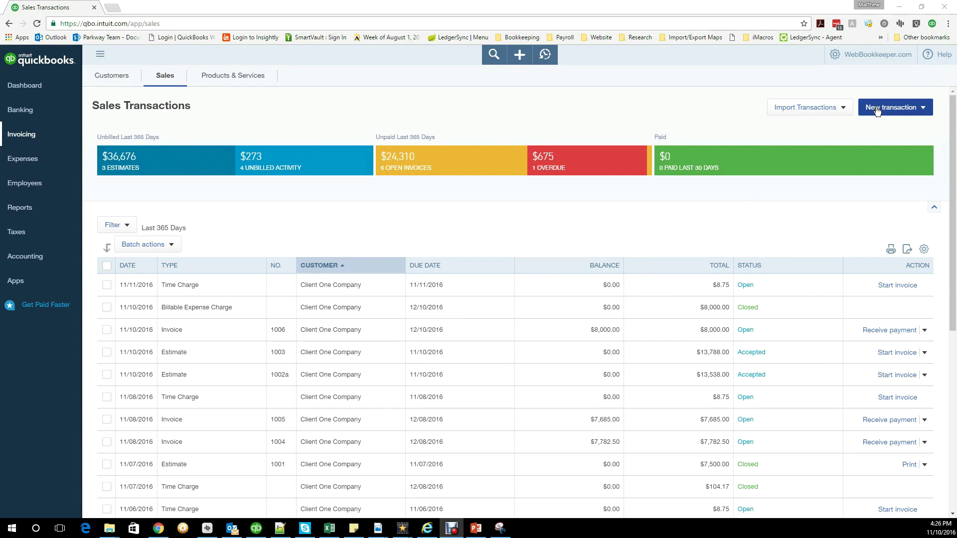
Create estimate #1005 for New Client so its Ventura, CA billing address fills in.
left_click(922, 111)
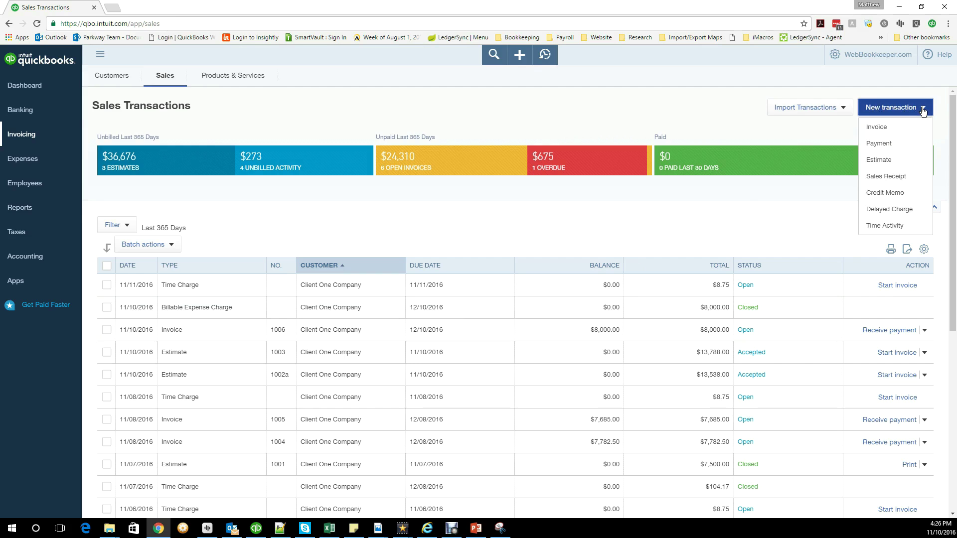
left_click(884, 158)
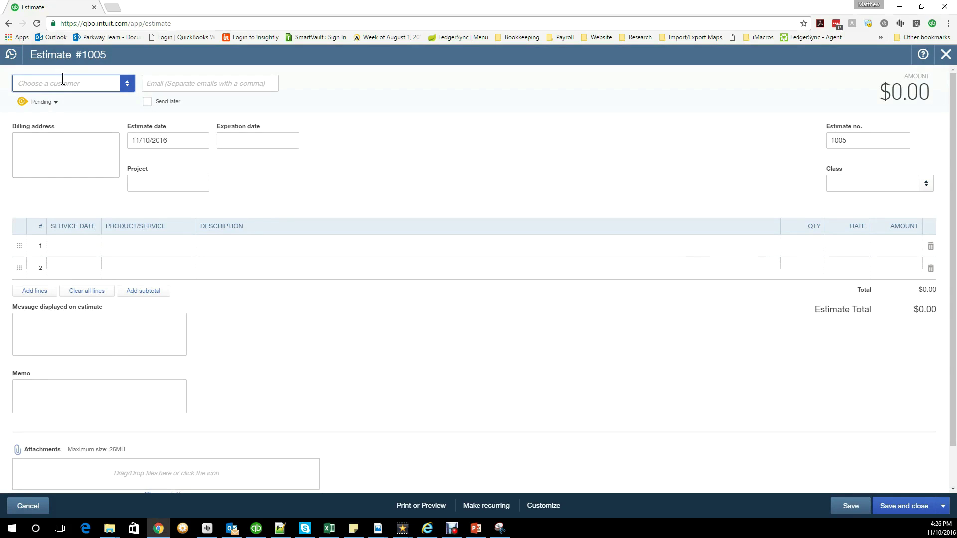
type("New Client")
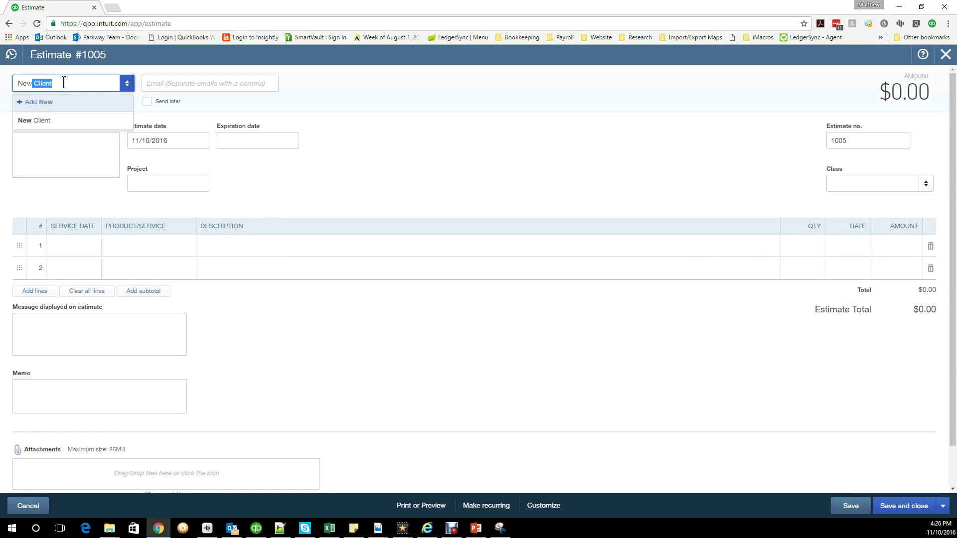
left_click(54, 119)
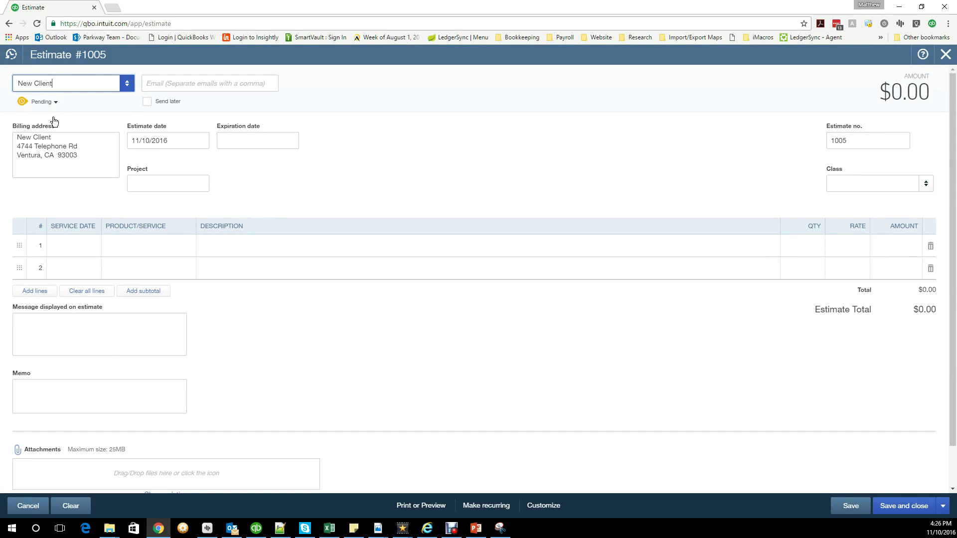
key("Tab")
key("Tab")
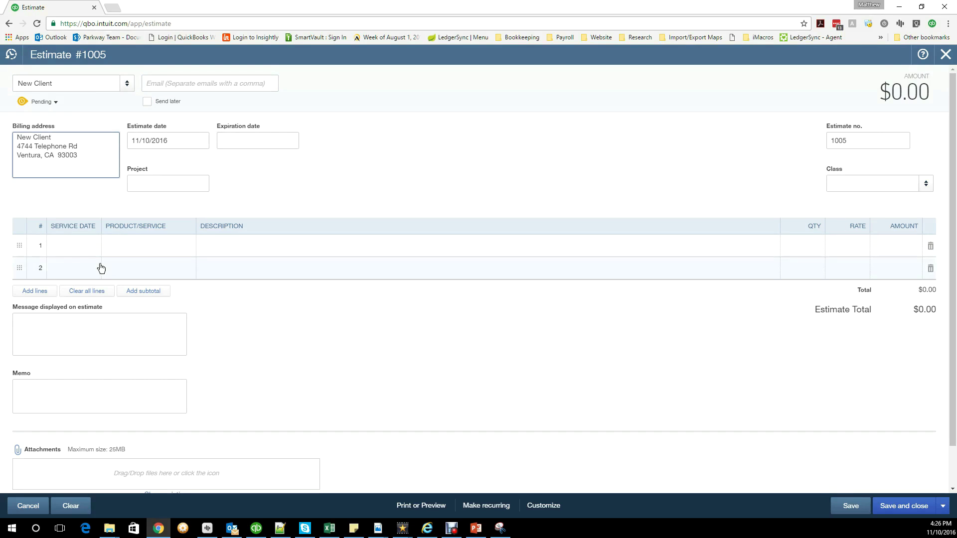
Add Amelia Sectional Sofa to line 1, qty 1 at 8,000, with its sales description.
left_click(128, 252)
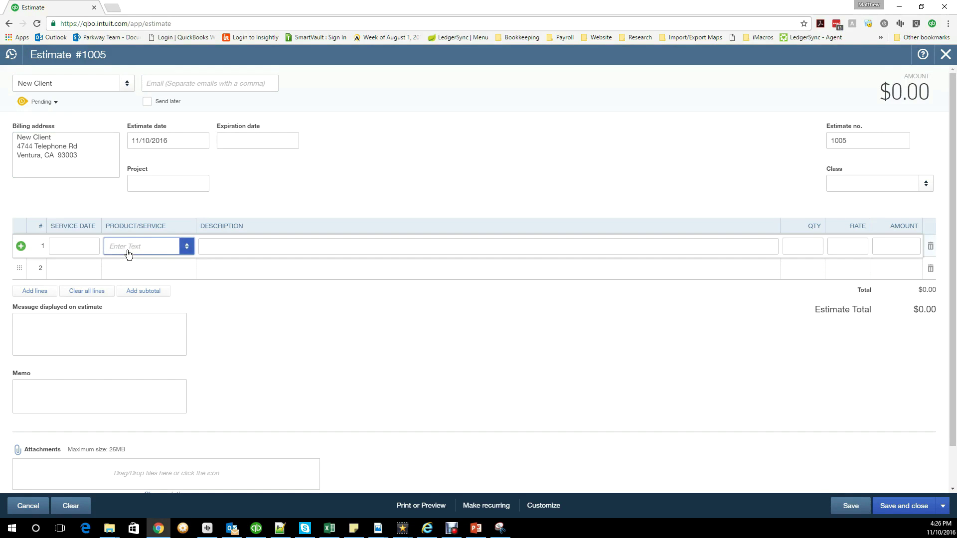
type("Accessories")
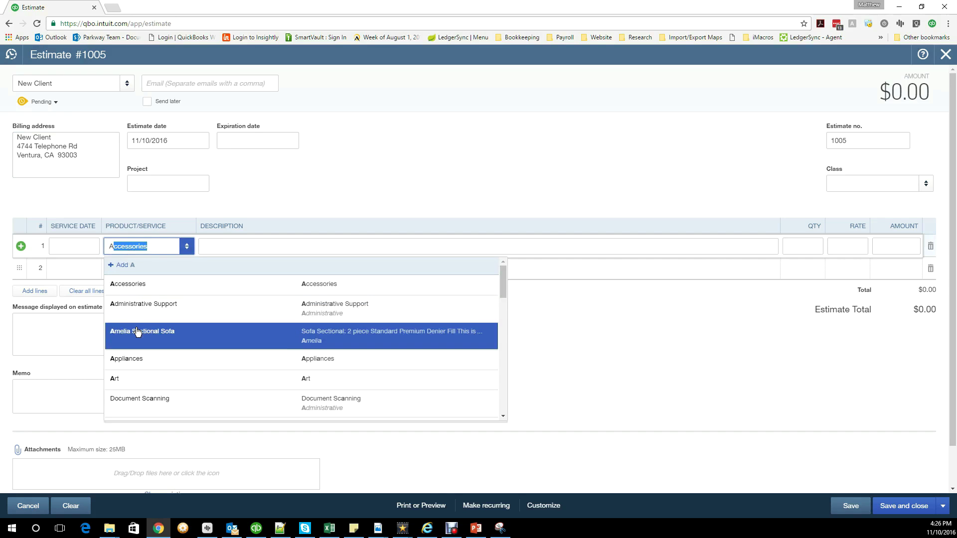
left_click(139, 332)
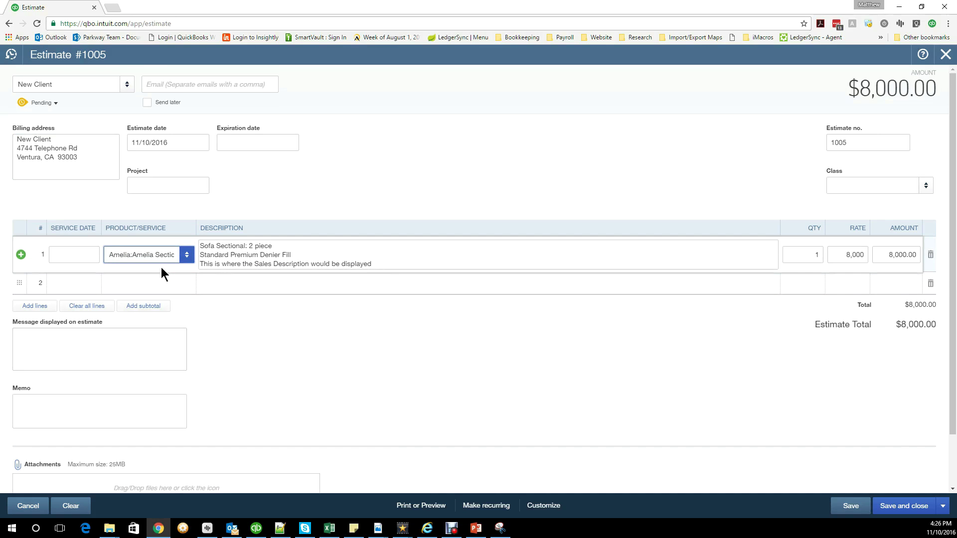
left_click(207, 255)
Preview the printed estimate listing the sofa at $8,000.00, then save estimate 1005.
left_click(408, 507)
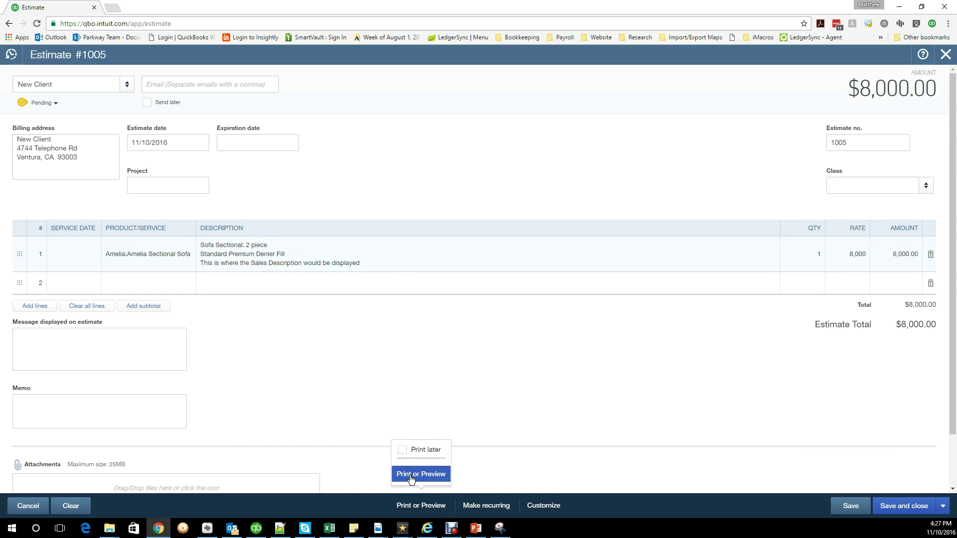
left_click(411, 476)
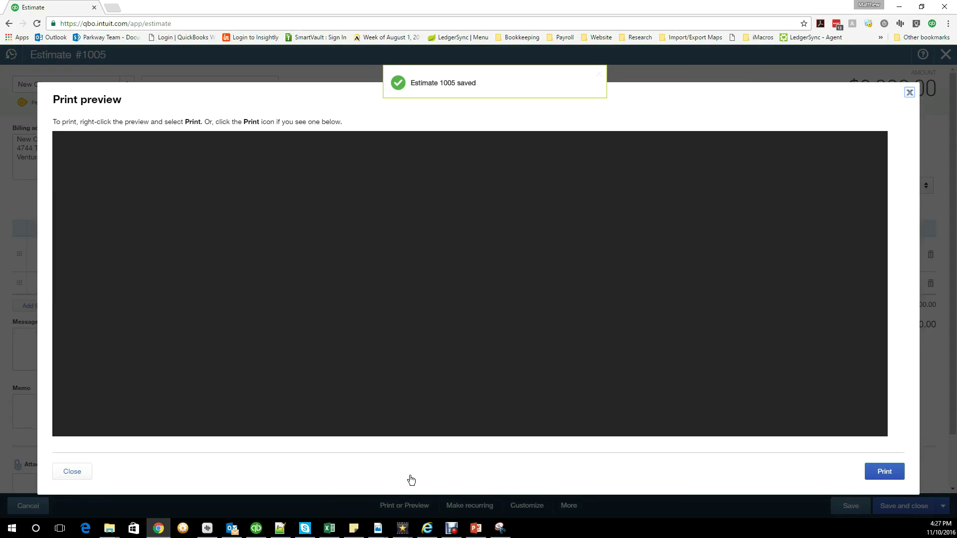
scroll(391, 349, "down", 1)
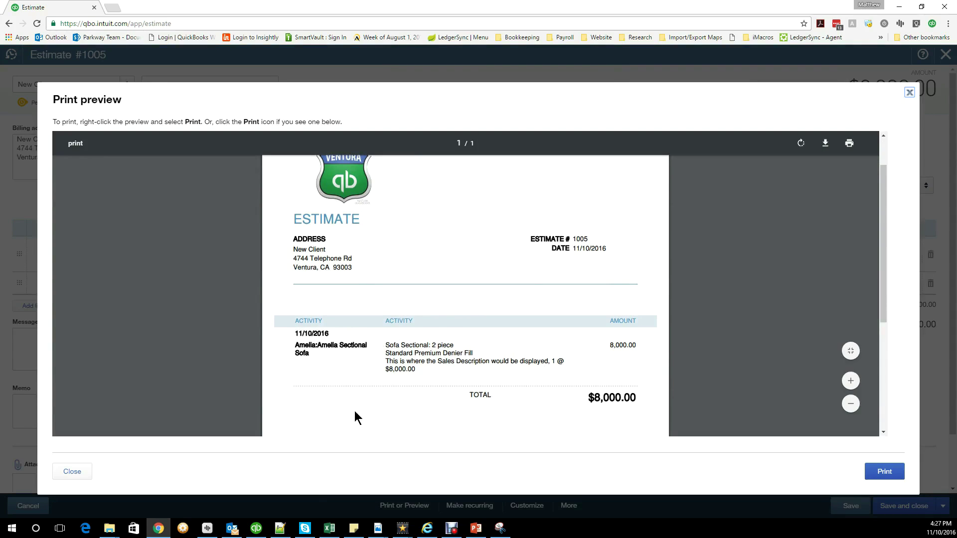
left_click(72, 472)
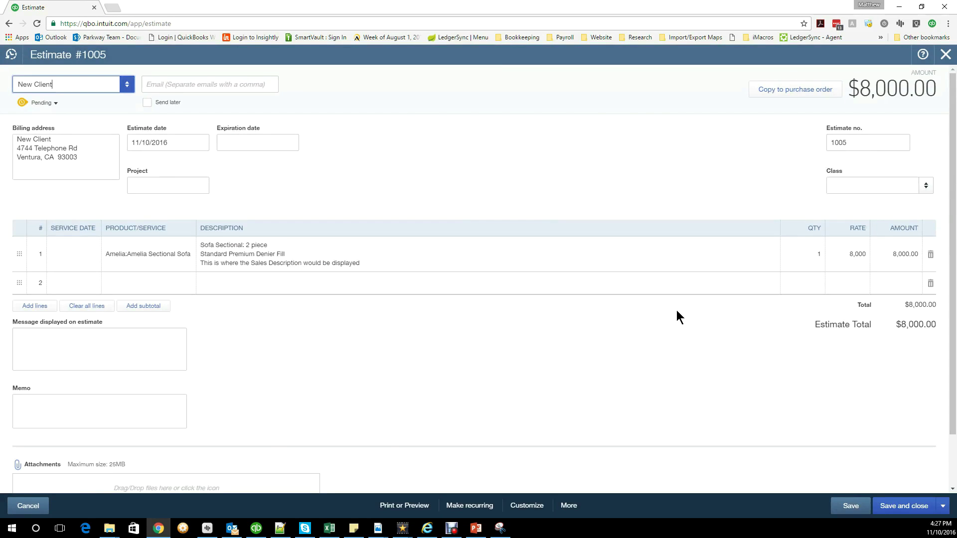
left_click(847, 508)
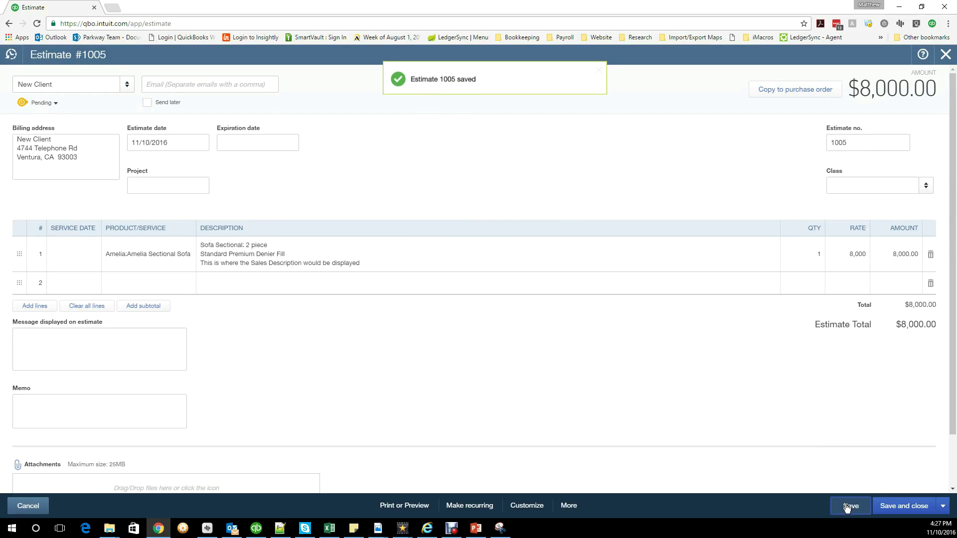
Copy estimate 1005 into Purchase Order #1005, listing the Amelia Sectional Sofa at 5,500 cost.
left_click(777, 95)
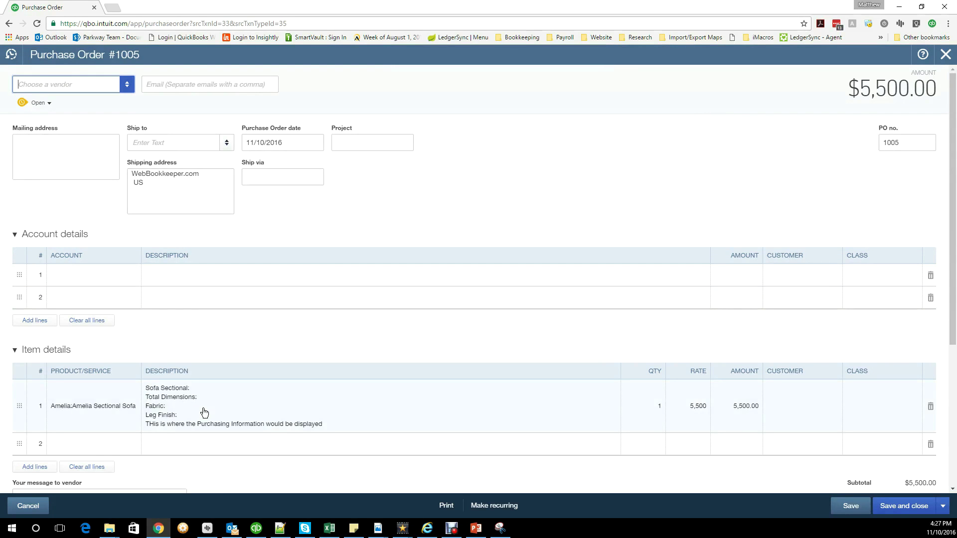
scroll(264, 389, "down", 1)
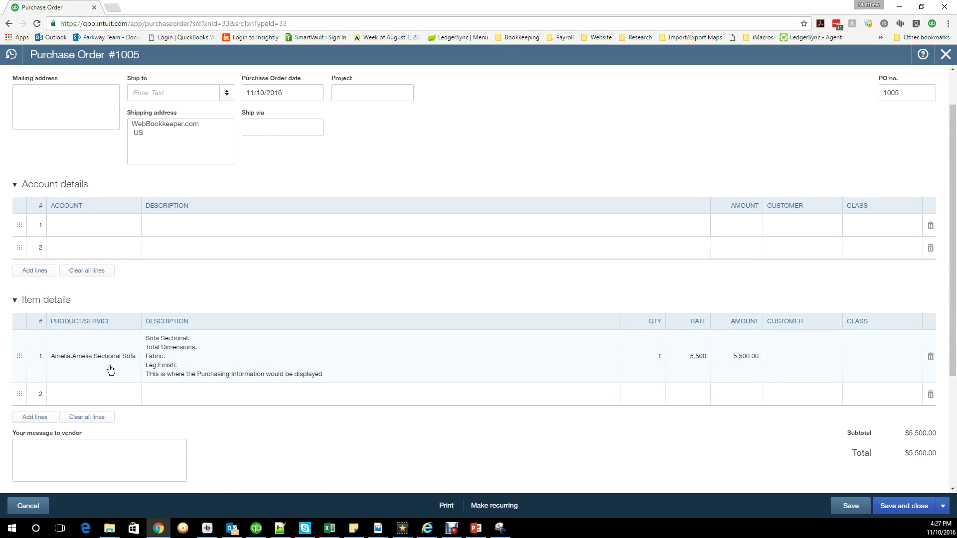